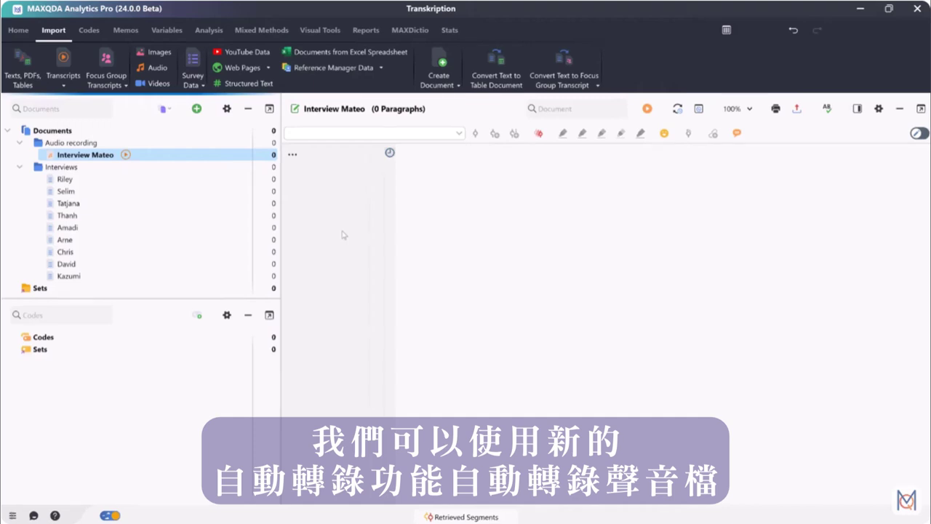
- Bring up Interview Mateo's Transcribe Audio File options from its context menu
right_click(102, 156)
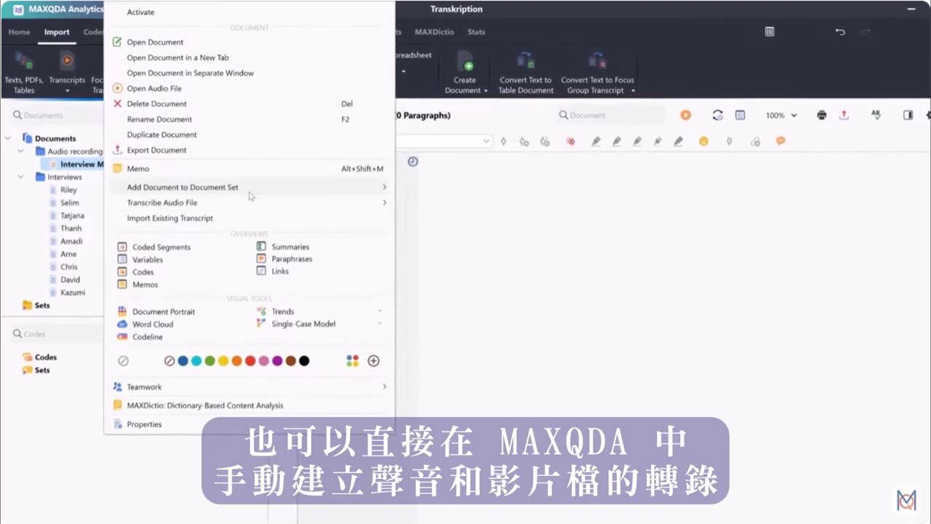
mouse_move(342, 201)
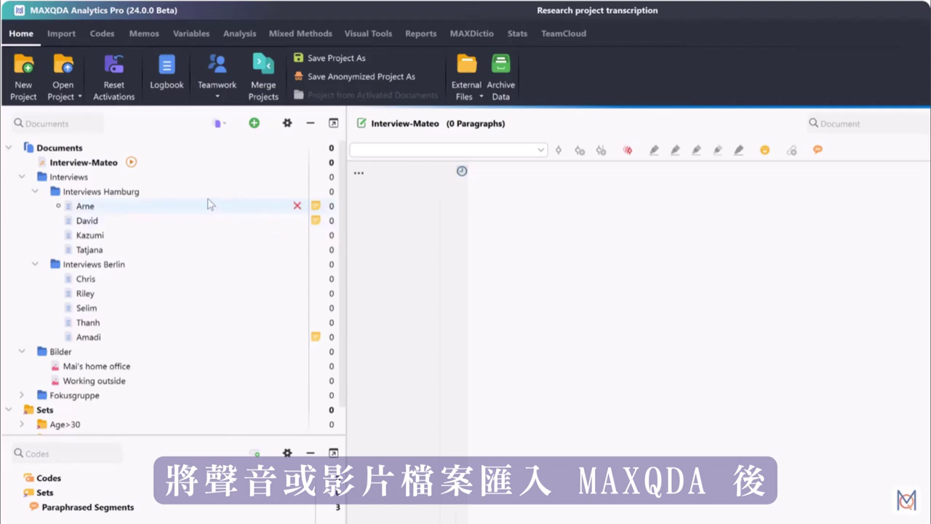
- Request automatic transcription of the Interview-Mateo audio with MAXQDA Transcription
left_click(95, 167)
right_click(96, 170)
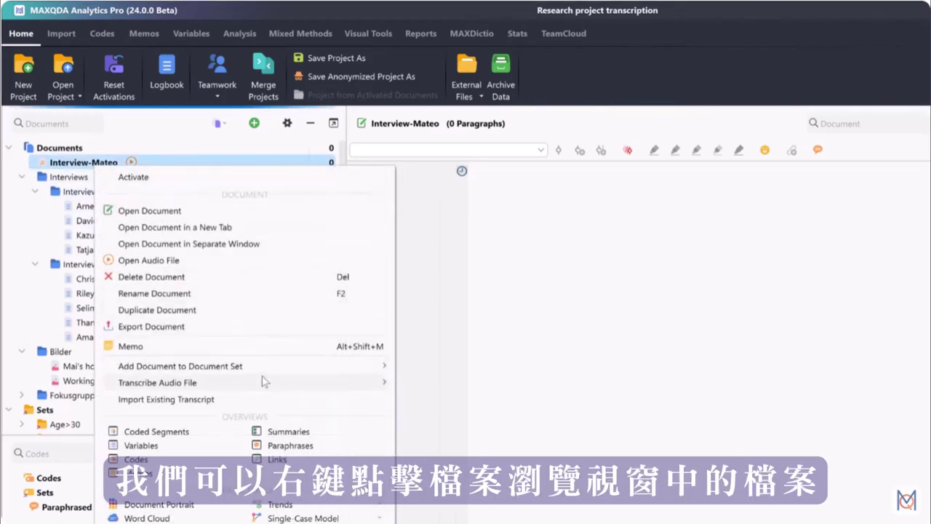
mouse_move(297, 386)
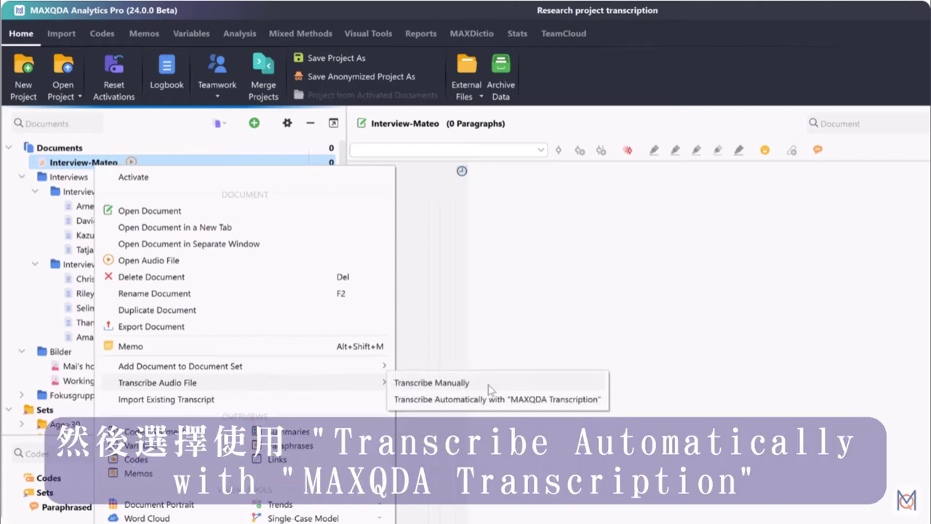
left_click(592, 399)
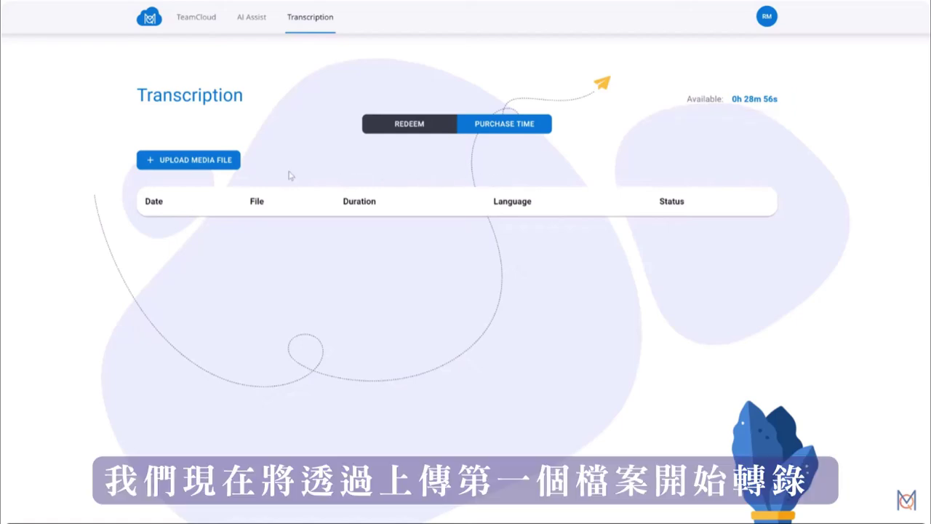
- Upload Interview-Mateo.mp3 as a new media file in MAXQDA Transcription
left_click(232, 170)
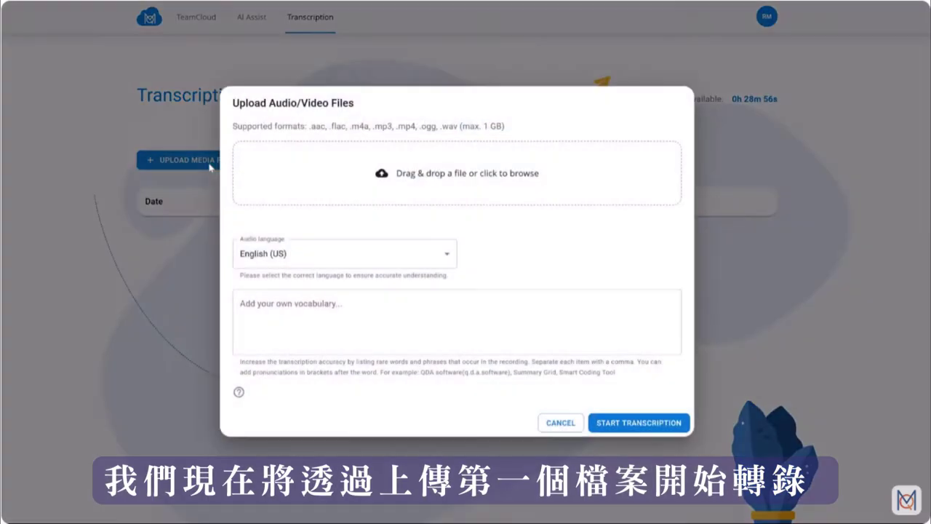
left_click(474, 176)
double_click(113, 33)
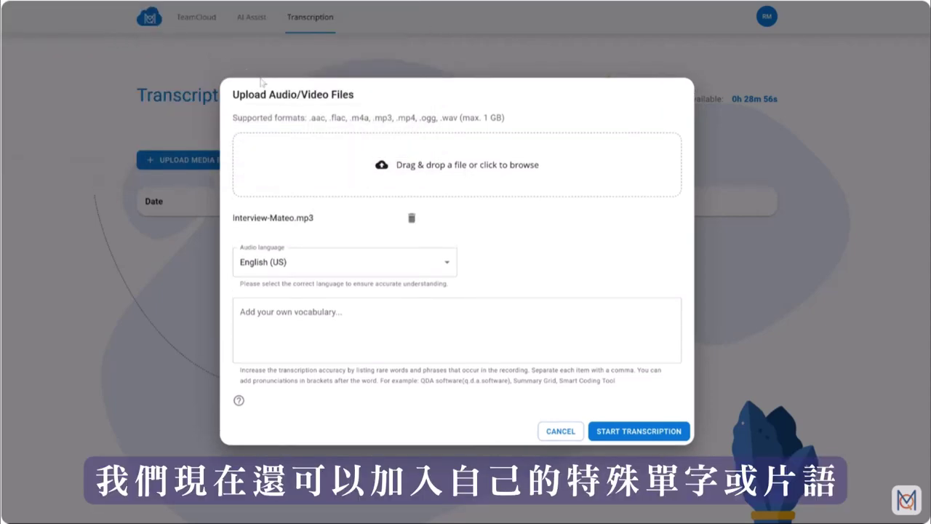
- Enter MAXQDA as custom vocabulary and start transcribing the interview
left_click(368, 315)
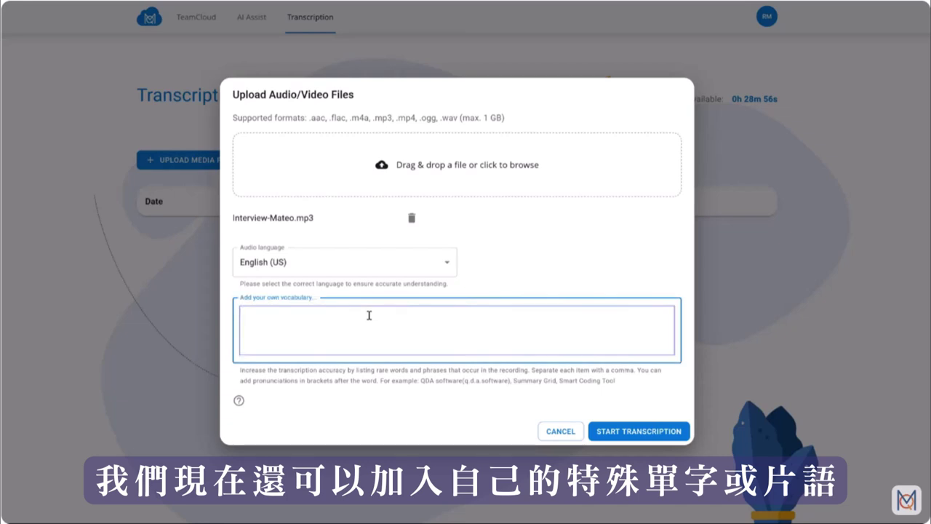
type("MAXQDA (Max.Q.D.A")
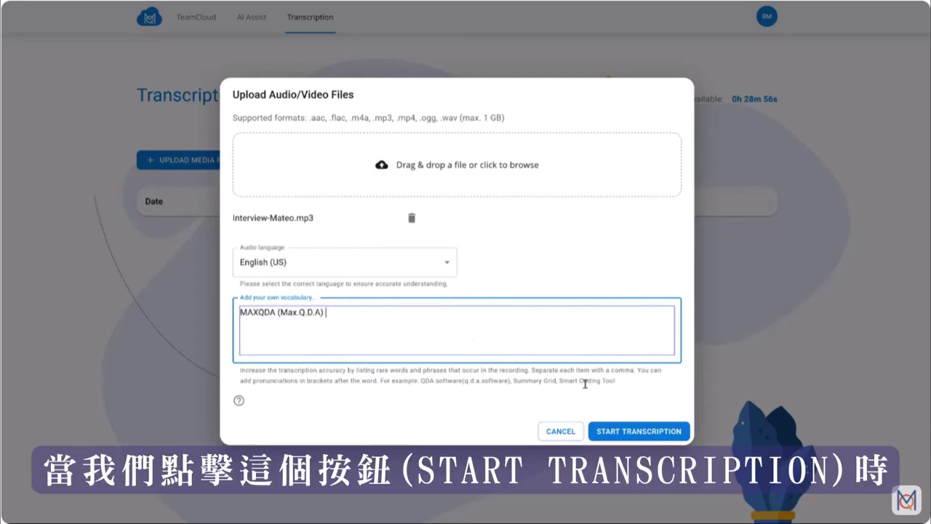
left_click(624, 434)
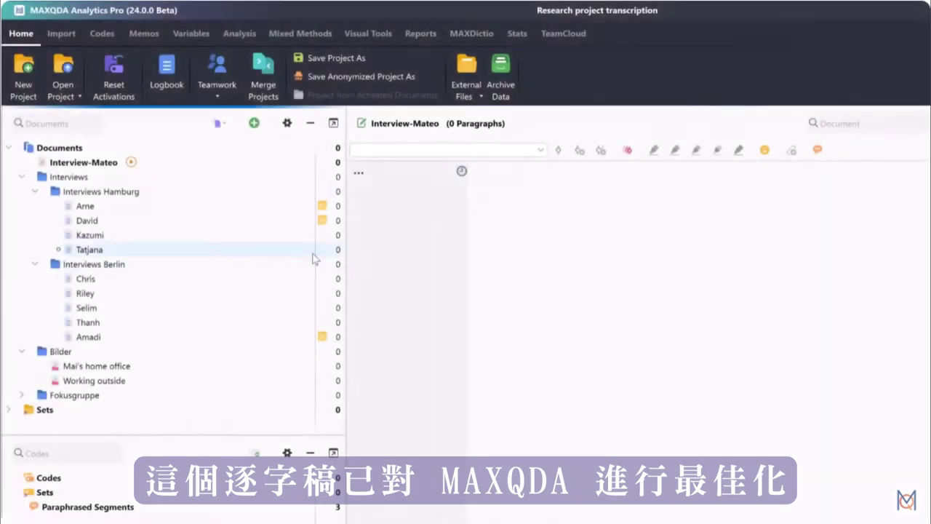
- Import Interview-Mateo.docx as the existing transcript for the Interview-Mateo audio
right_click(89, 167)
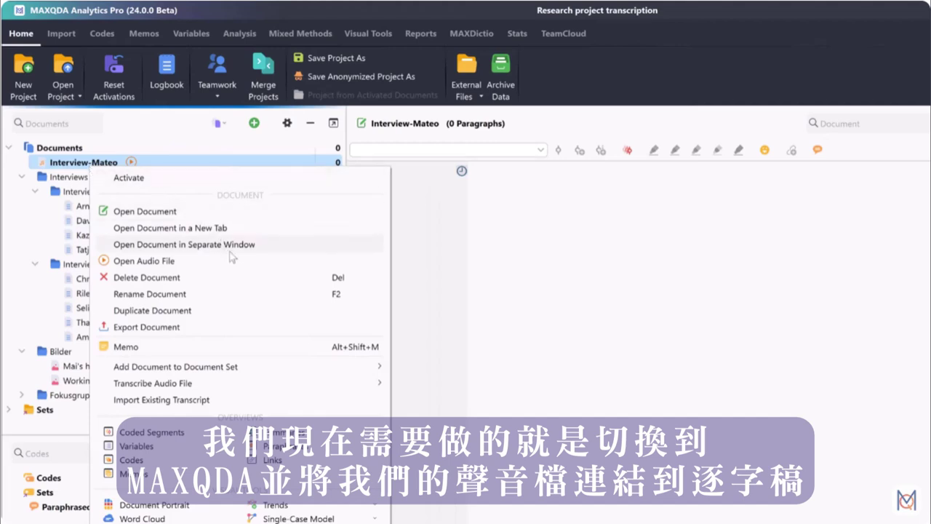
left_click(246, 402)
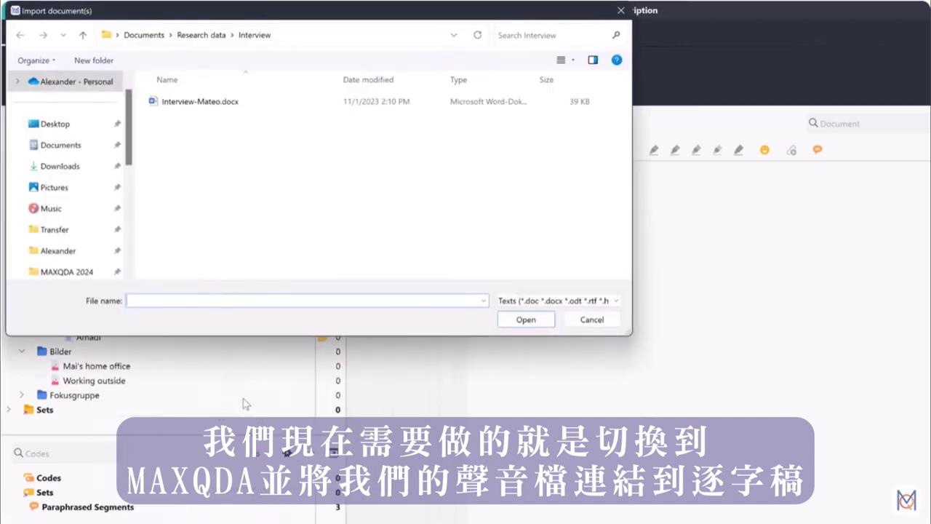
double_click(193, 99)
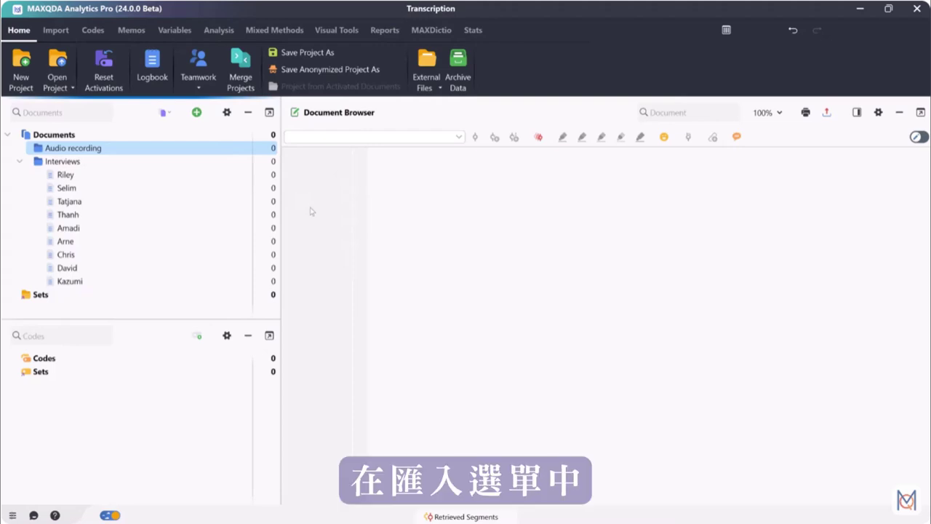
- Import the Interview Mateo.mp3 audio without a transcript and close the audio player
left_click(64, 34)
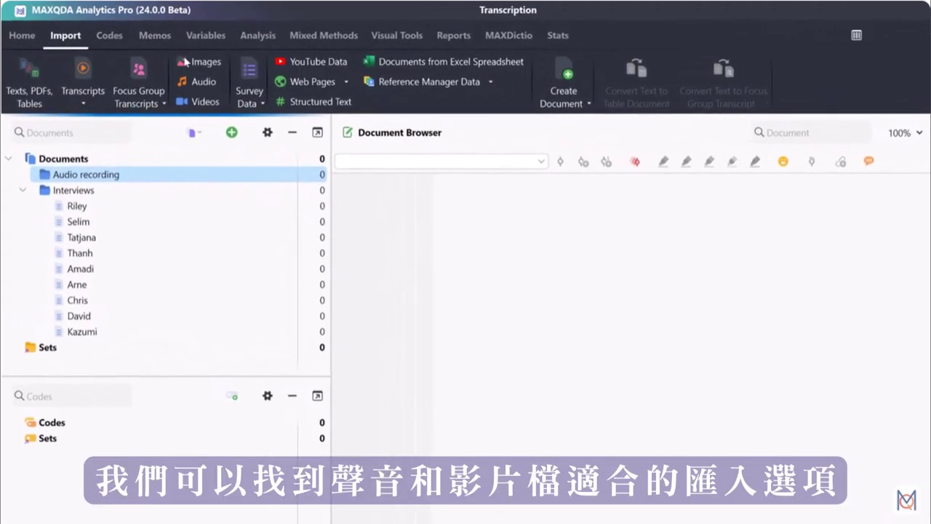
left_click(204, 82)
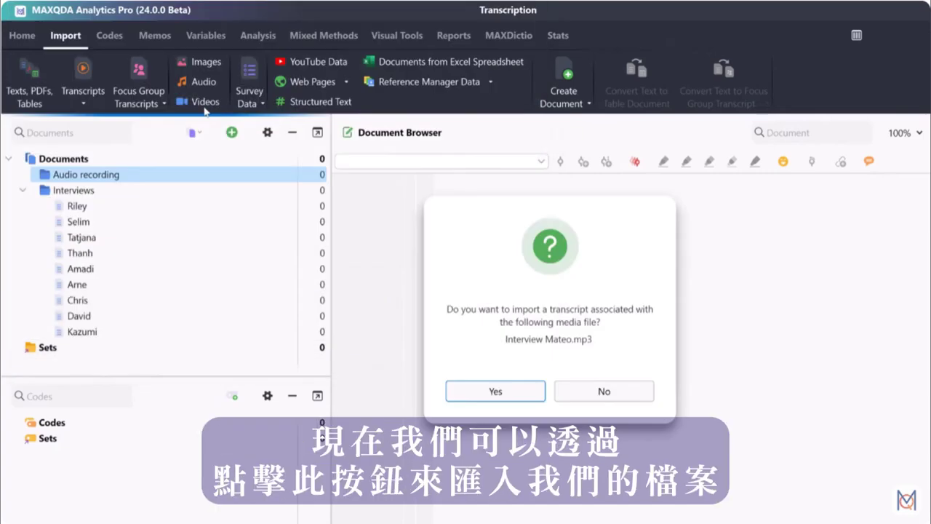
left_click(569, 390)
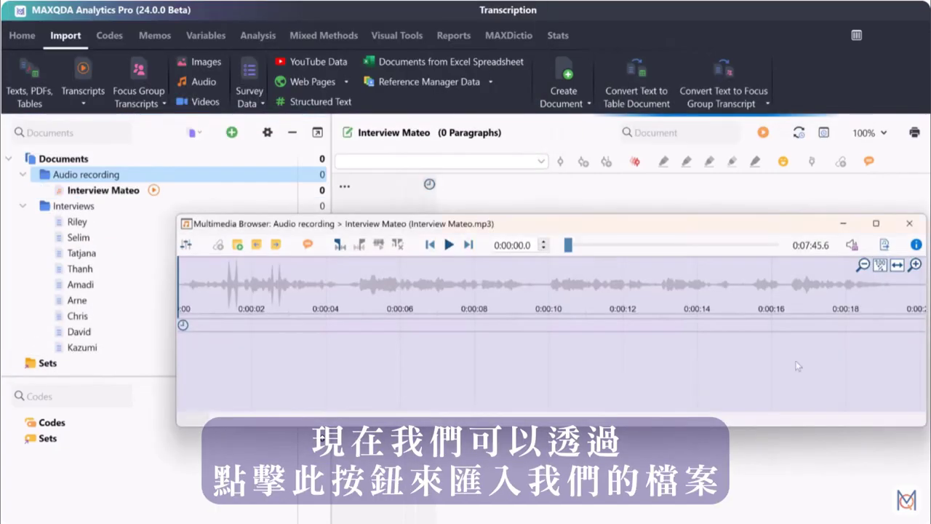
left_click(910, 225)
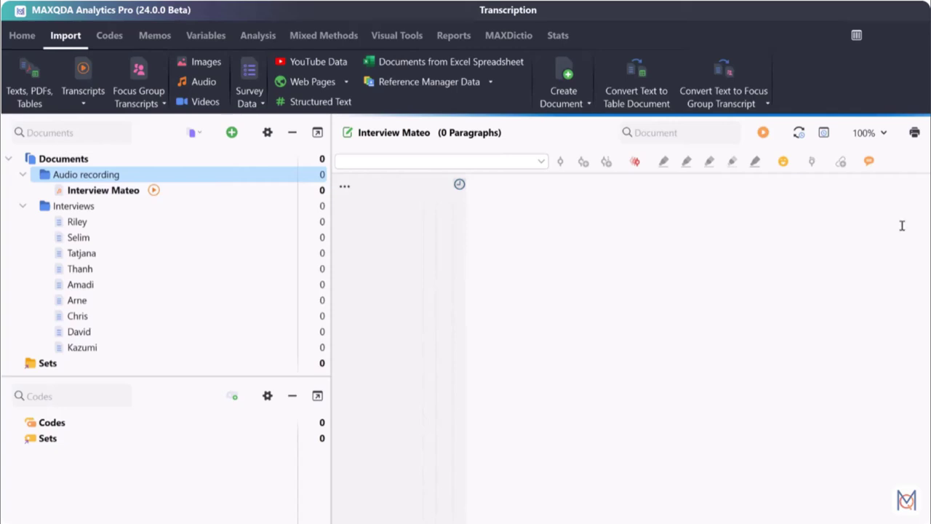
- Begin manual transcription of the Interview Mateo audio
right_click(133, 195)
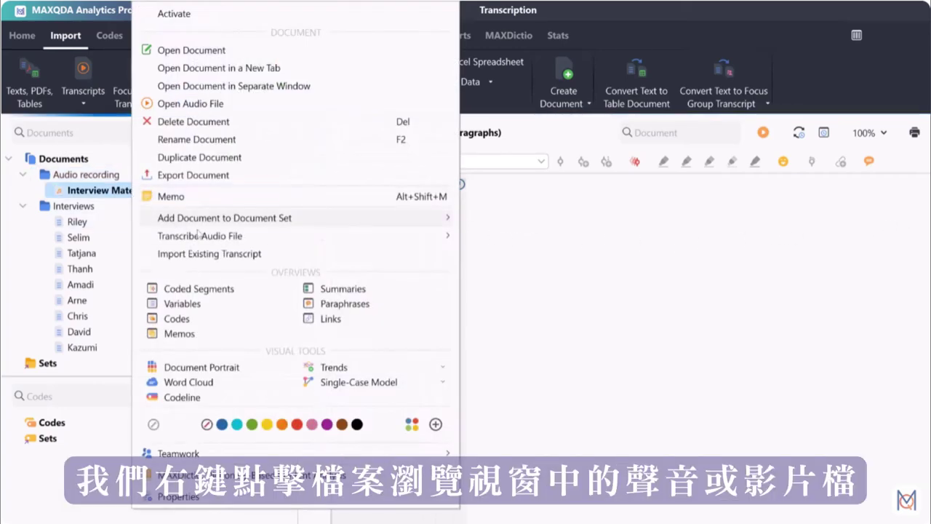
mouse_move(314, 238)
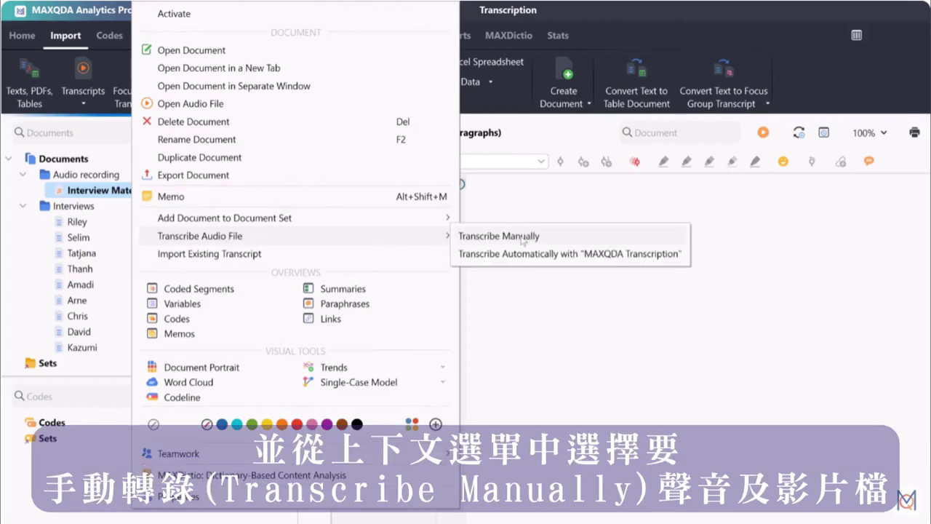
left_click(547, 237)
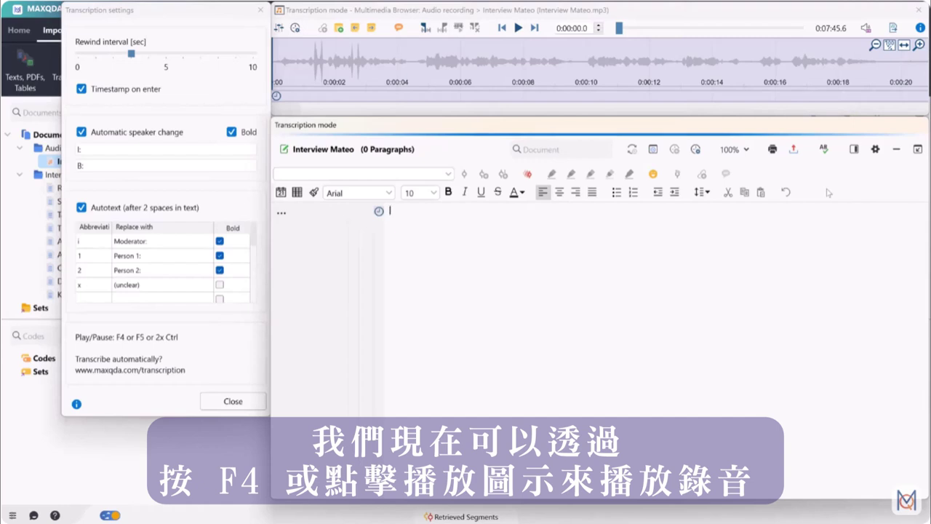
- Play the opening and type 'I: Thank you for participating in our interview…' as paragraph 1
key("F4")
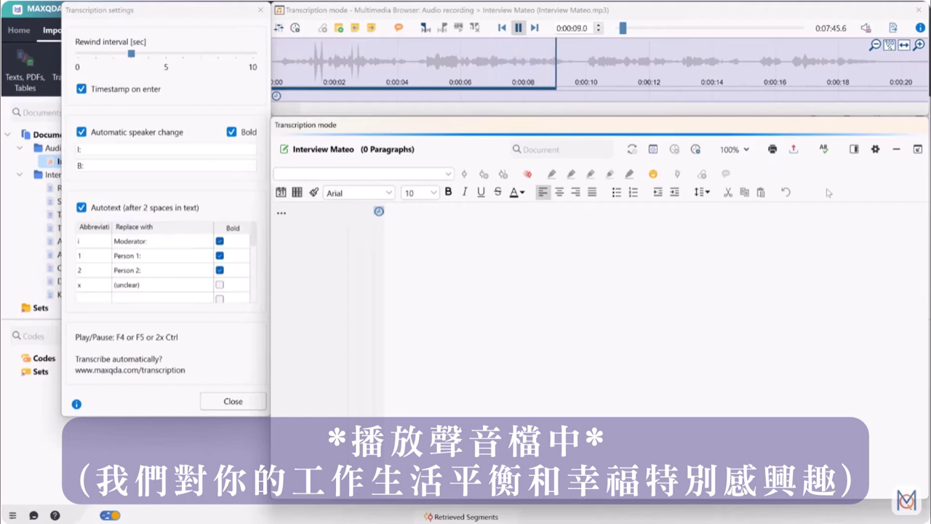
key("F4")
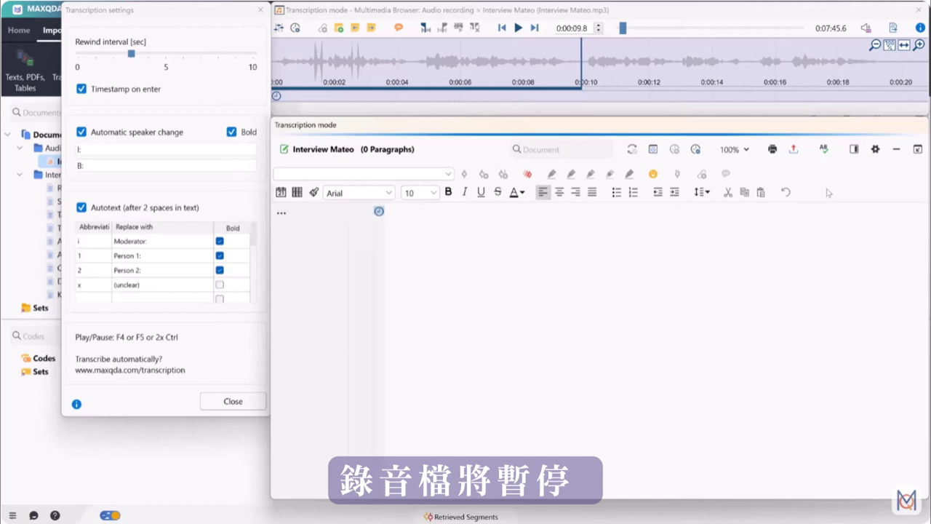
key("Return")
type("Thank you for")
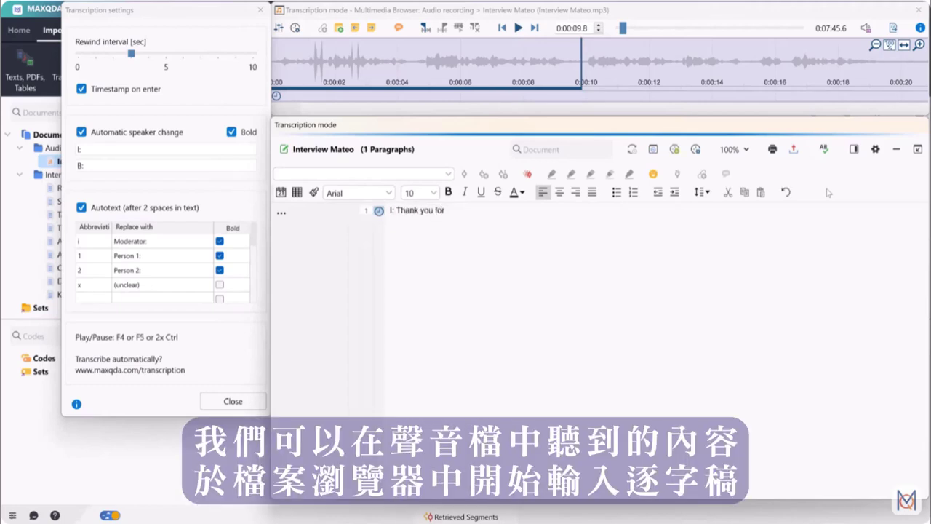
type(" participating in our interview. In ")
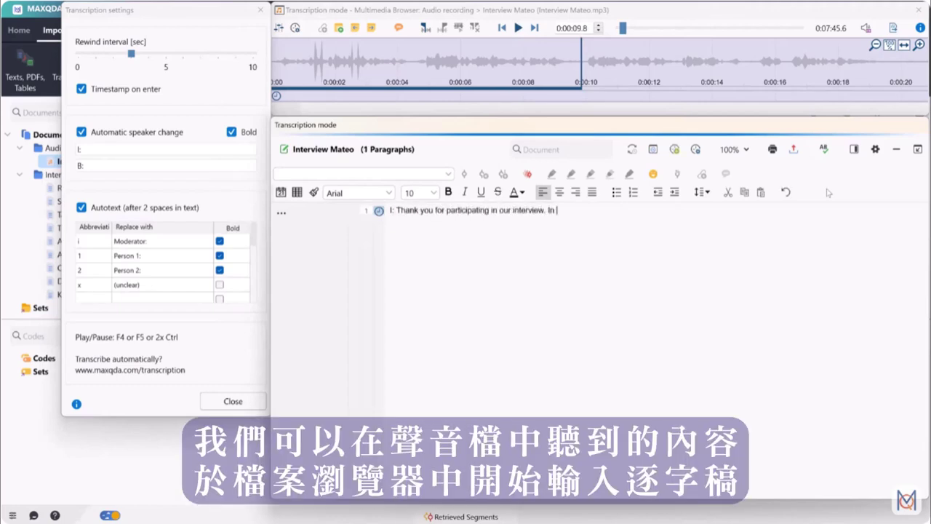
type("our study we are interested in your ")
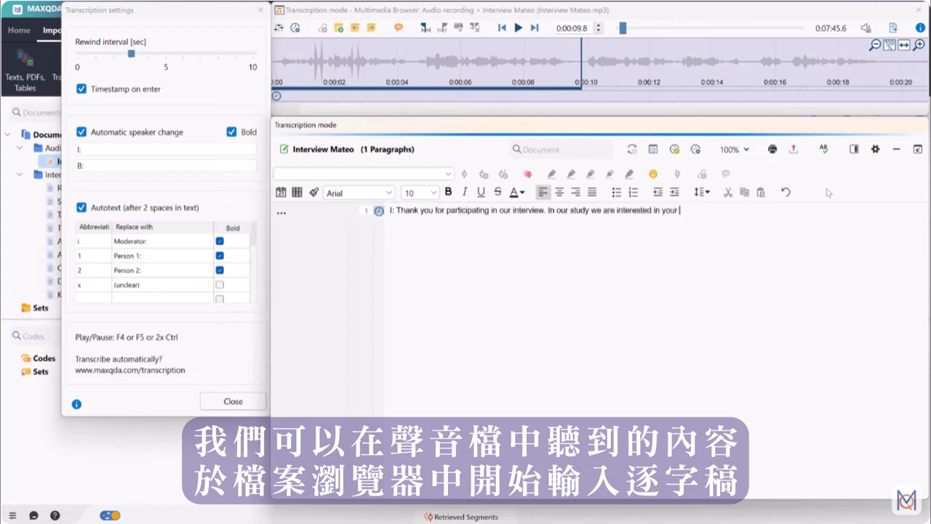
type("work-life-balance and well-being.")
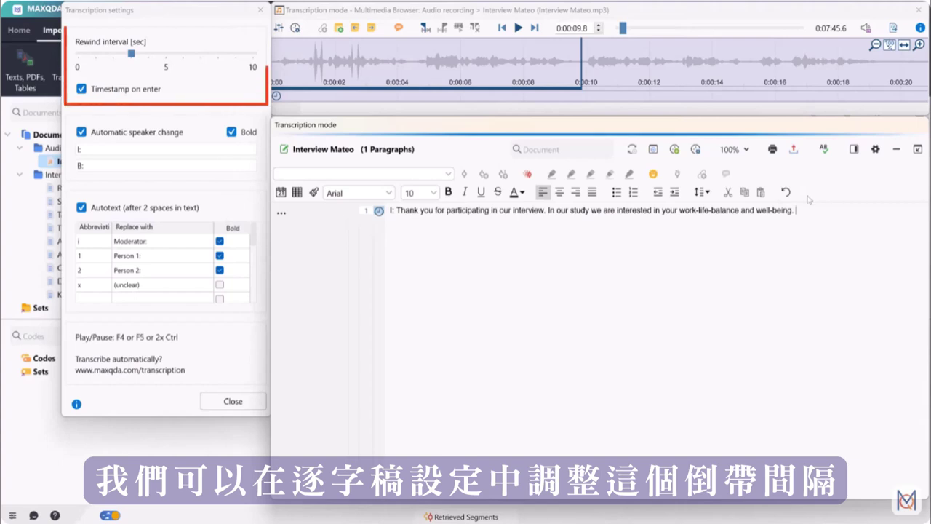
- Set a 4-second rewind interval, speed playback up slightly, then play and pause the audio
left_click(134, 58)
left_click_drag(134, 58, 143, 58)
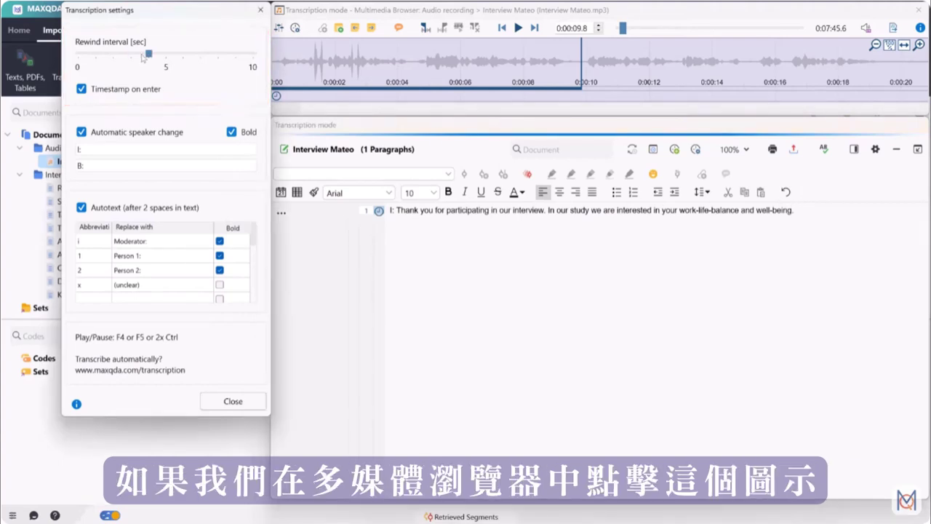
left_click(279, 30)
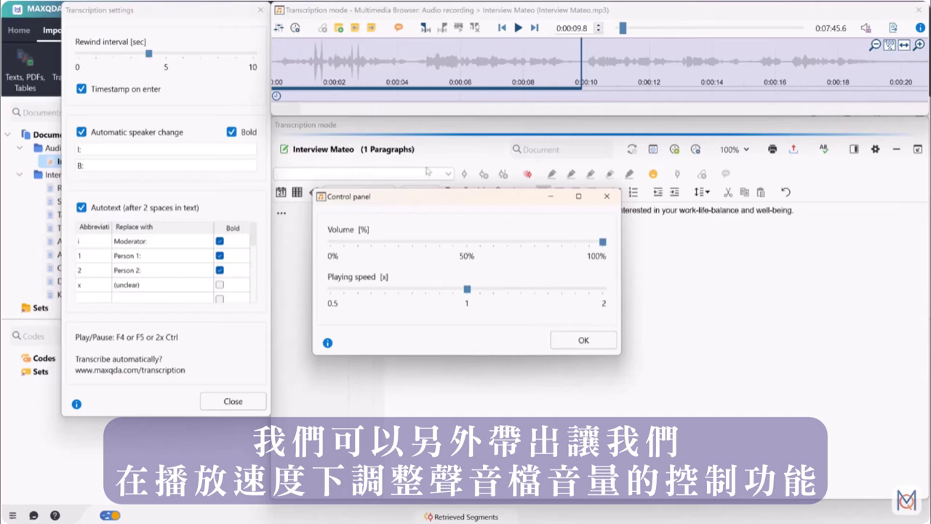
left_click_drag(467, 292, 487, 294)
left_click(579, 337)
key("F4")
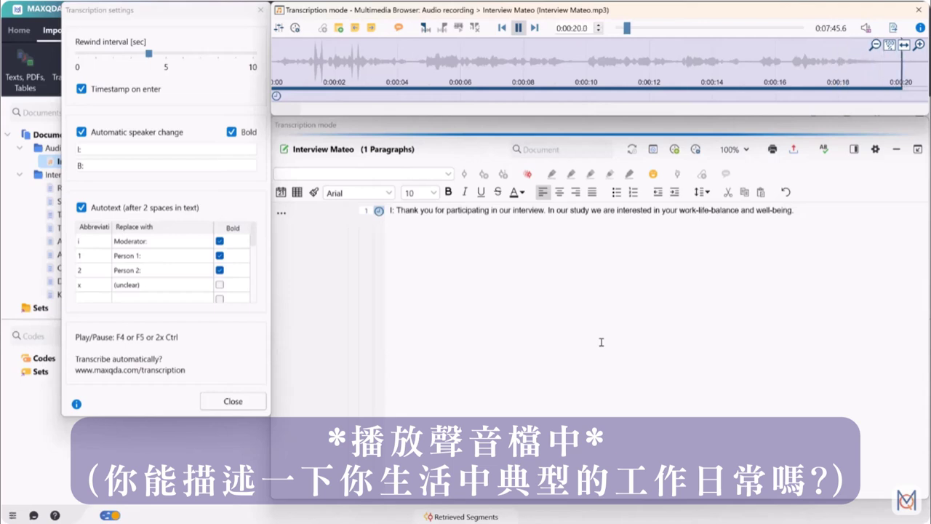
key("F4")
- Finish the question with 'In the following I would like to ask…' and start a B: paragraph
left_click(802, 214)
type("In the following I would like")
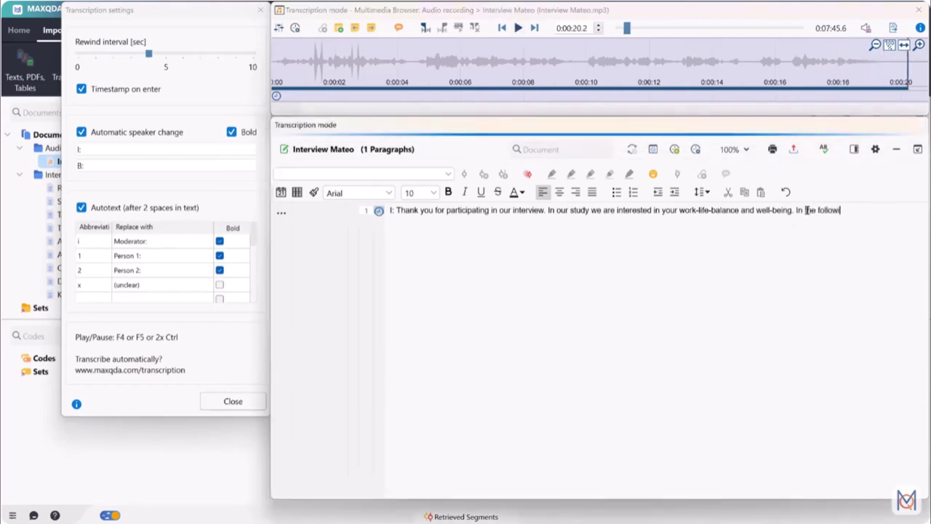
type(" to ask some questions regarding your da")
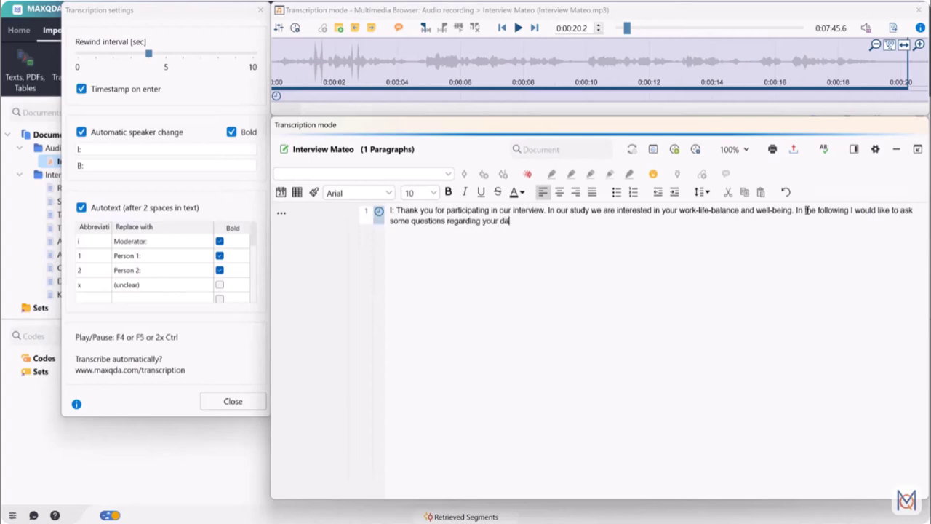
type("ily routines. First of all, could you describe a")
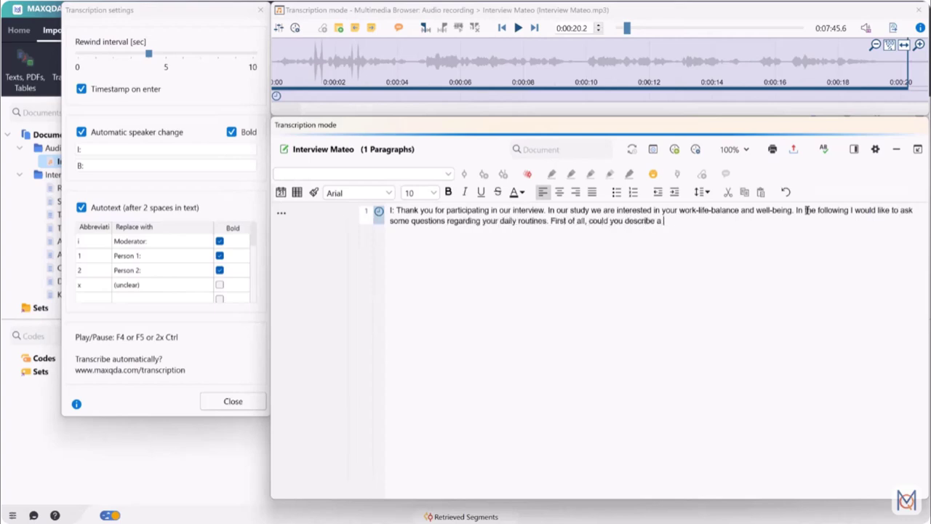
type(" typical work day in your life?")
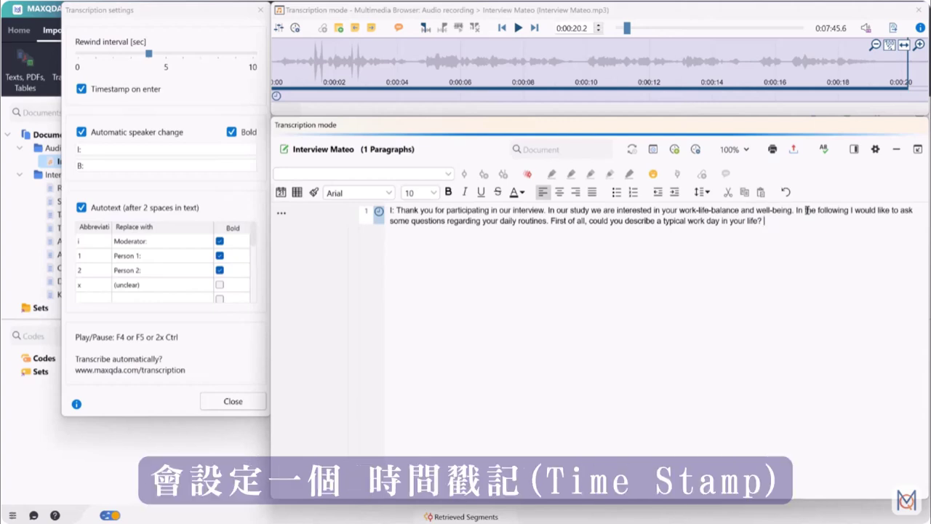
key("Return")
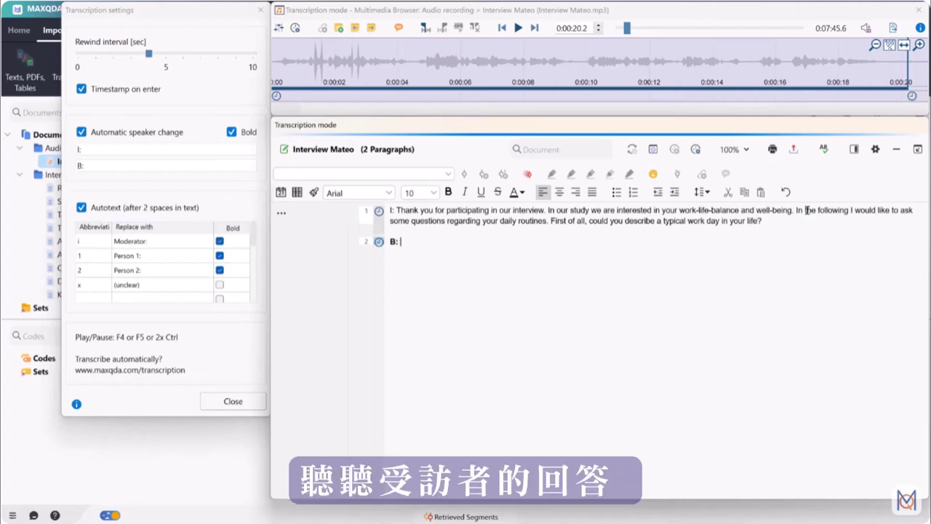
- Resume the interview audio from a few seconds back to transcribe B's answer
key("F4")
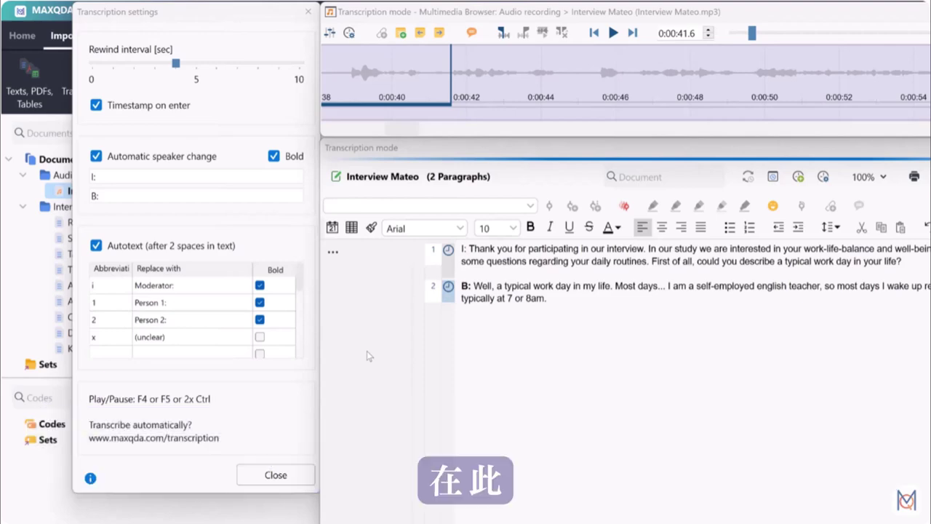
- In the Autotext table, add abbreviation 'l' that expands to '(laughs)'
scroll(116, 347, "down", 1)
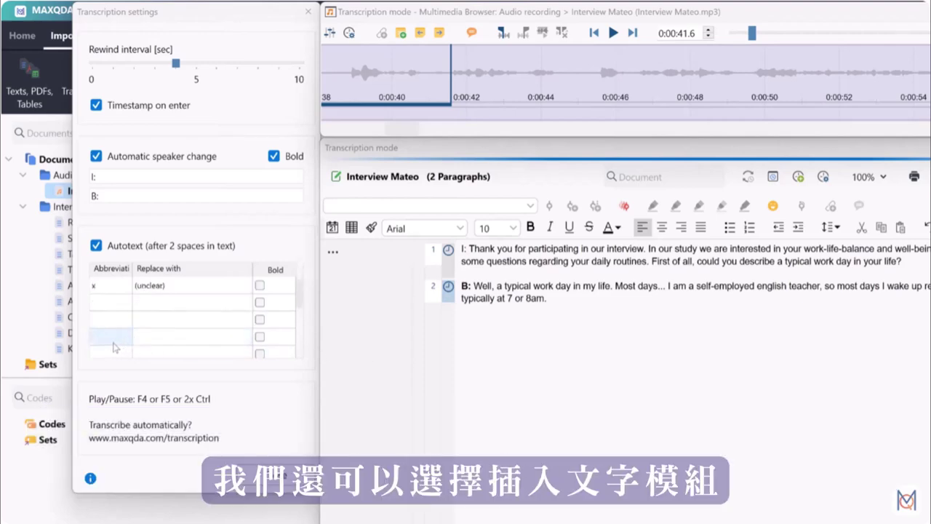
double_click(101, 309)
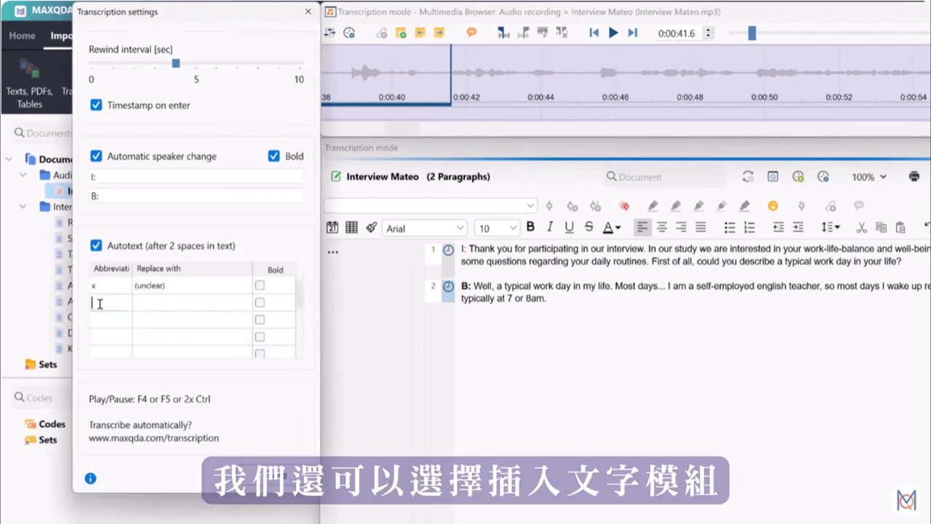
left_click(138, 302)
type("(laughs)")
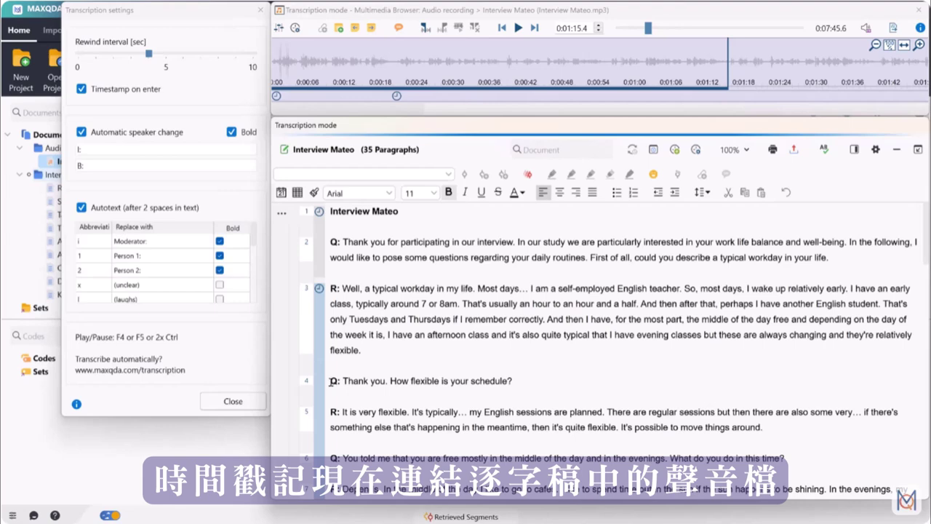
- Insert a timestamp at paragraph 4 and jump the audio to it at 0:01:15.3
key("F6")
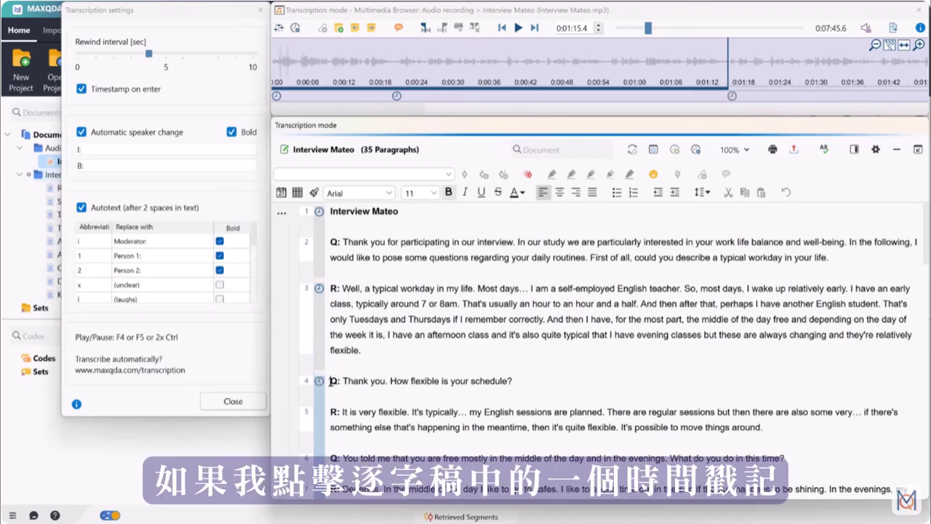
left_click(319, 381)
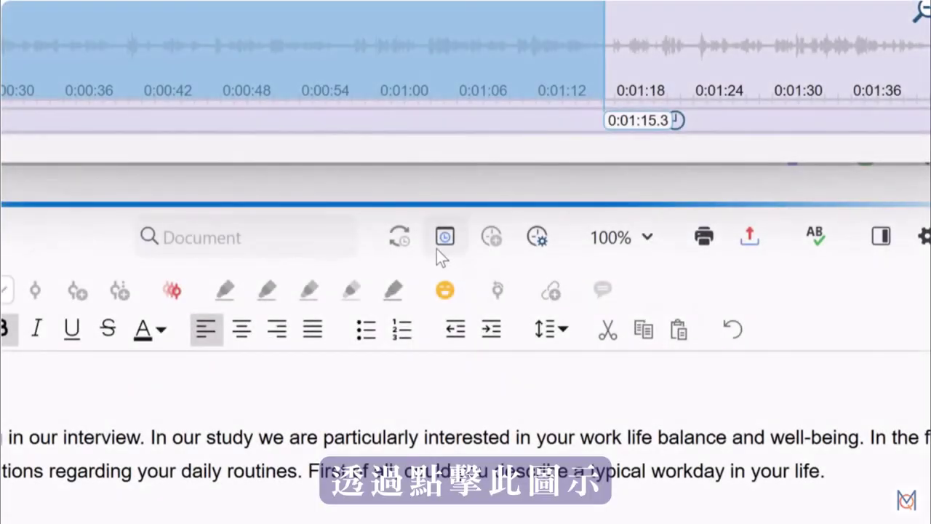
- Open the timestamp list and comment the first two timestamps 'First question' and 'Daily routines'
left_click(442, 239)
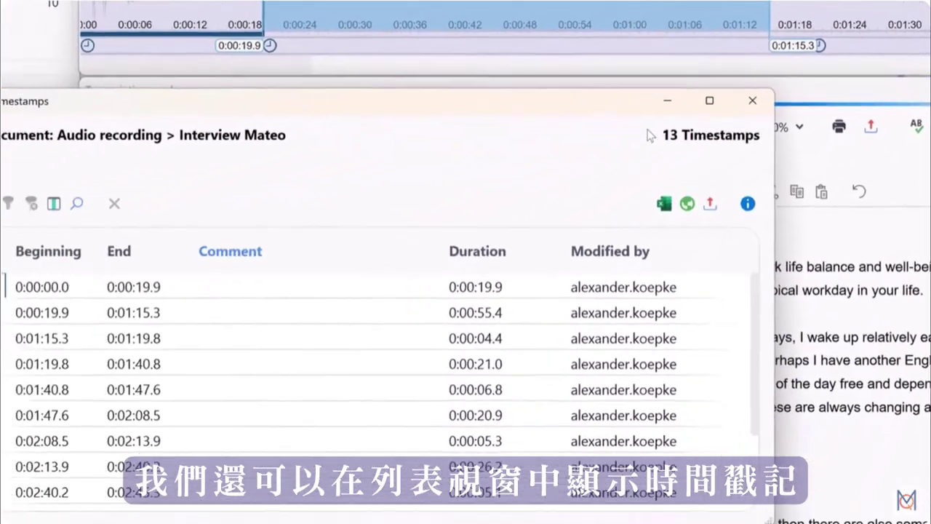
left_click(246, 285)
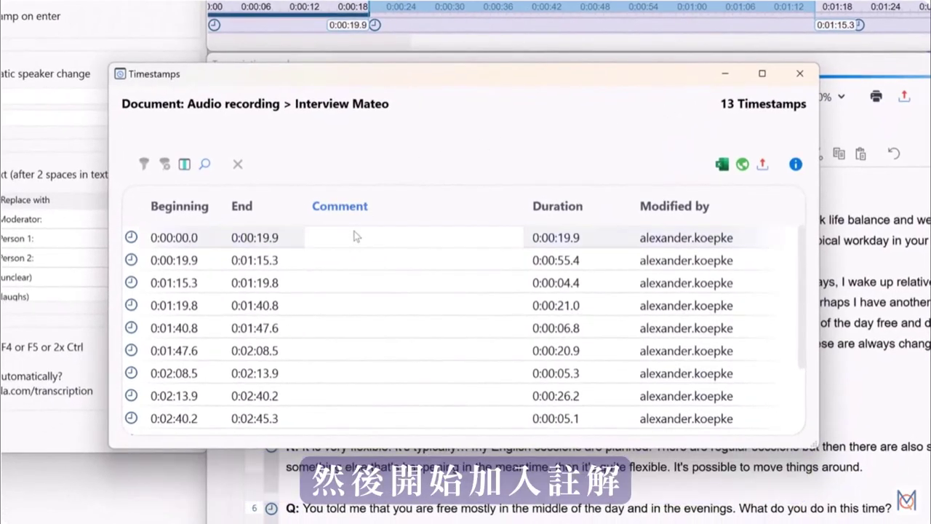
type("First question")
left_click(357, 259)
type("Daily")
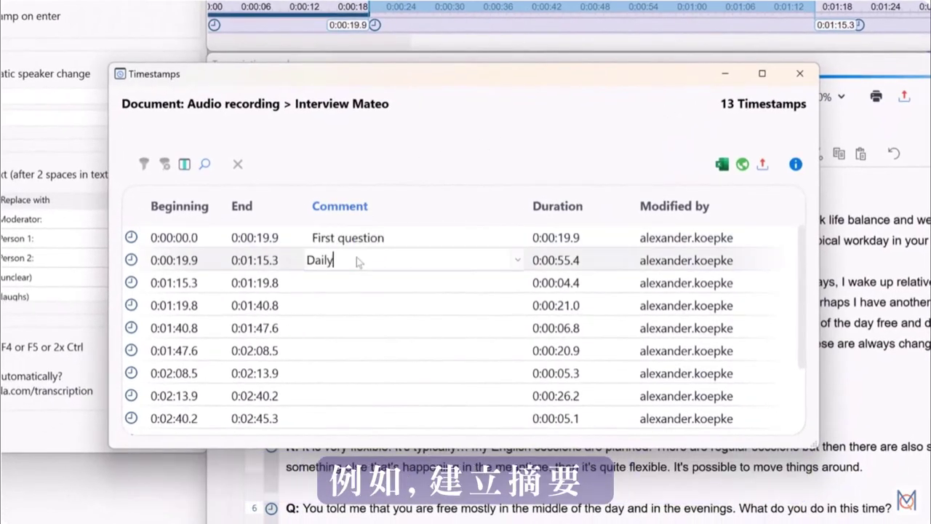
type(" routines")
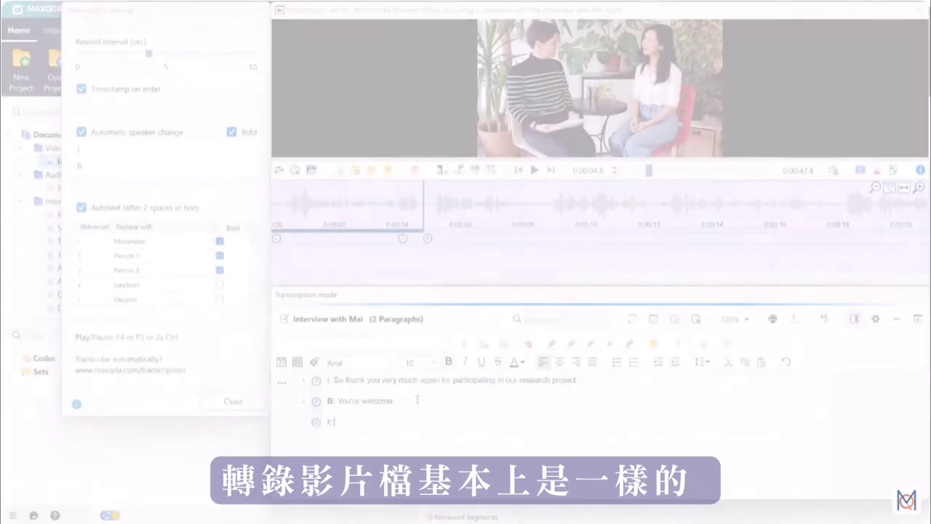
- Play and pause the video, then type 'Foirst I would like to ask you: how often do you work from home'
key("F4")
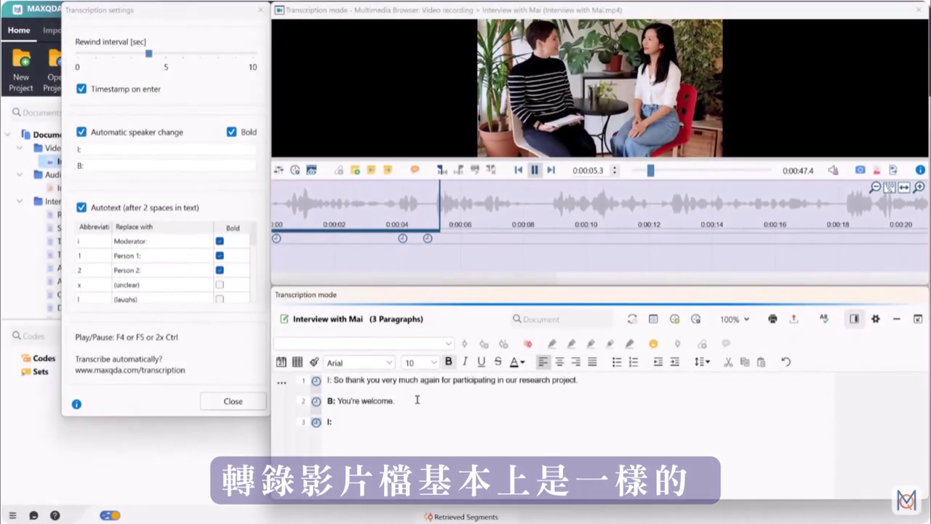
key("F4")
type("Fo")
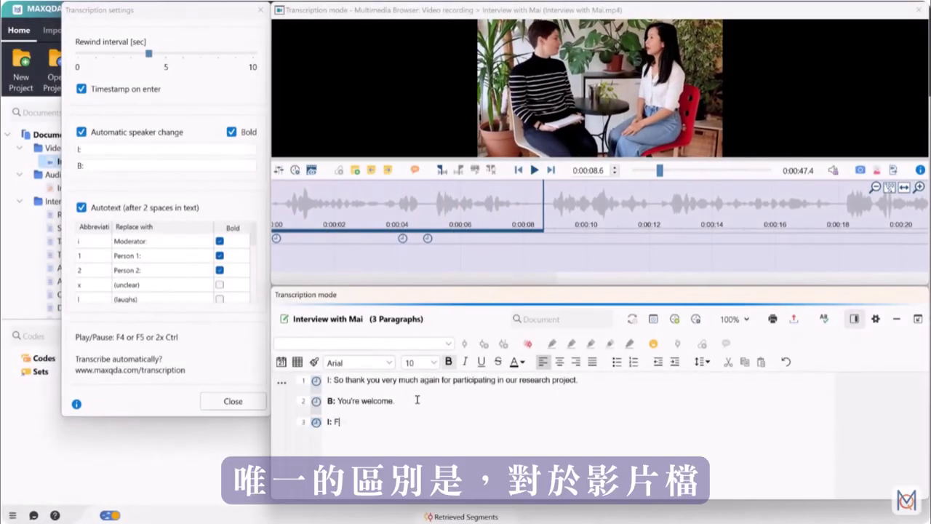
type("irst I would like to ask you: how often do you work from home")
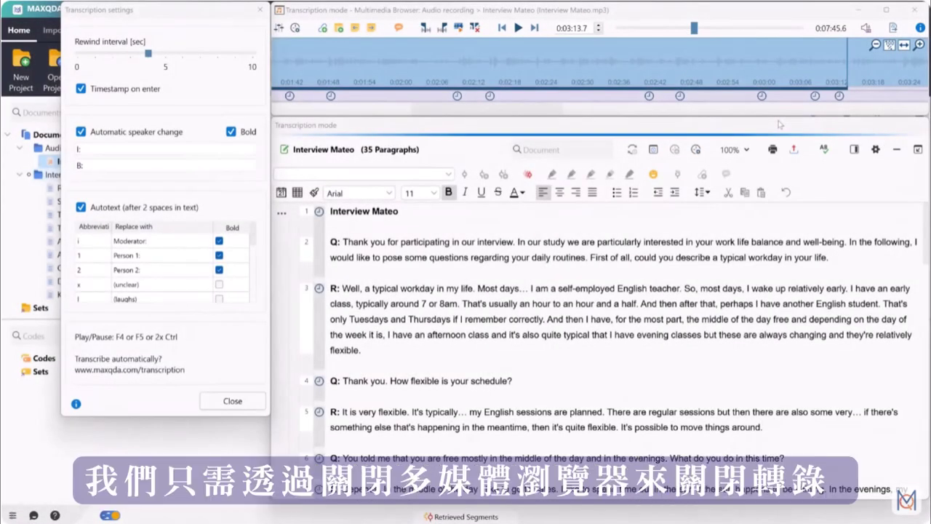
- Close the Multimedia Browser to return to the regular document view of Interview Mateo
left_click(915, 11)
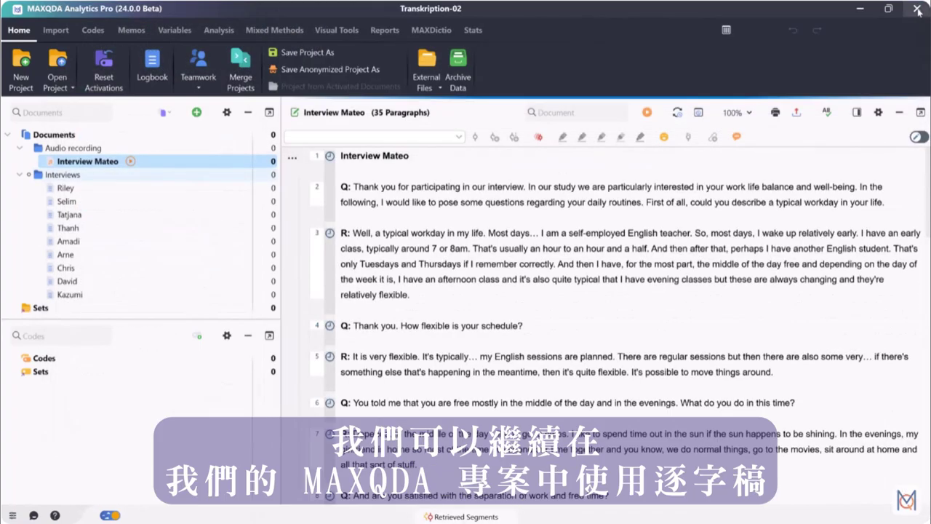